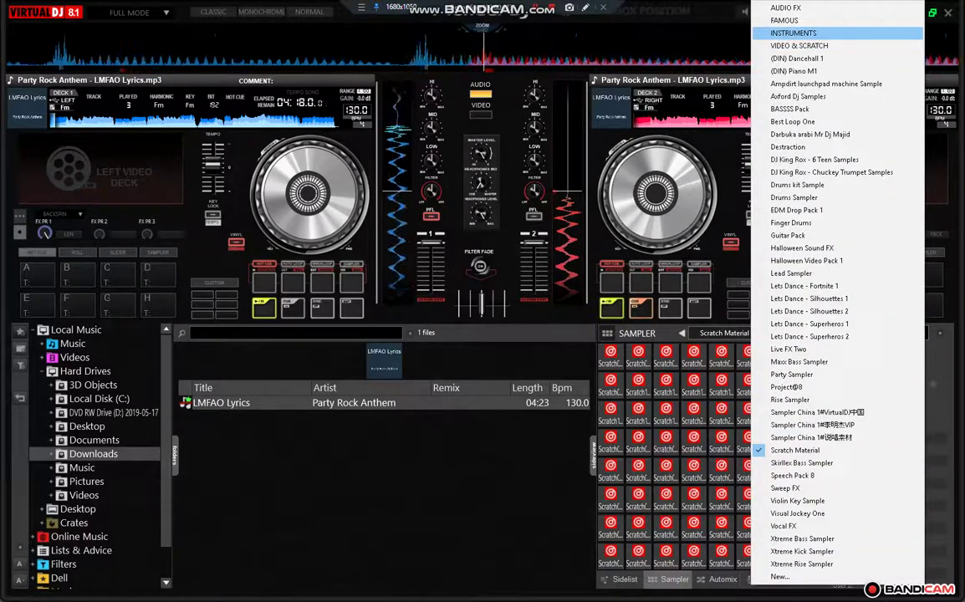
# Load the INSTRUMENTS sampler bank and start the Kick Clap and HiHat 2 samples over the playing track
pyautogui.click(782, 33)
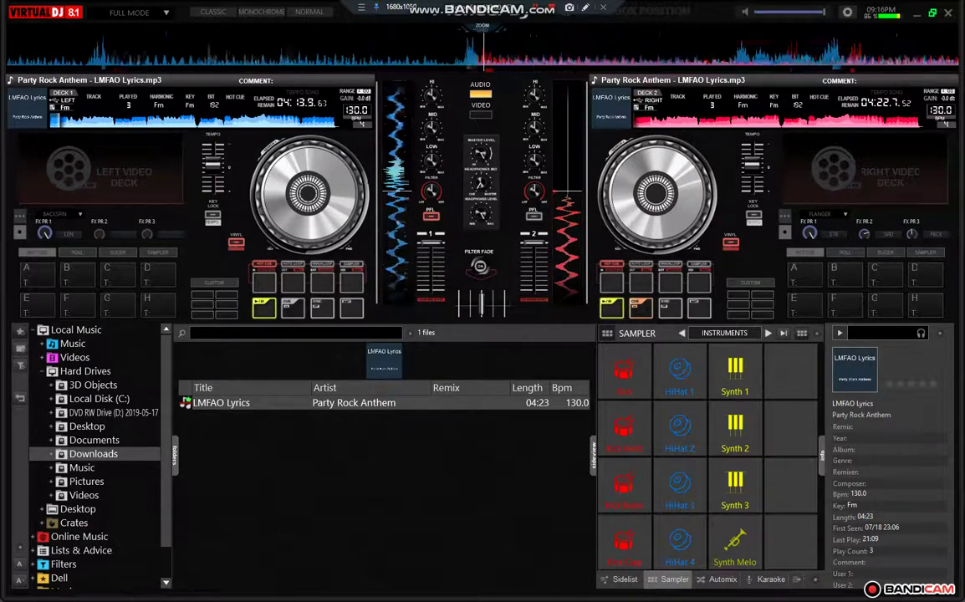
pyautogui.click(624, 542)
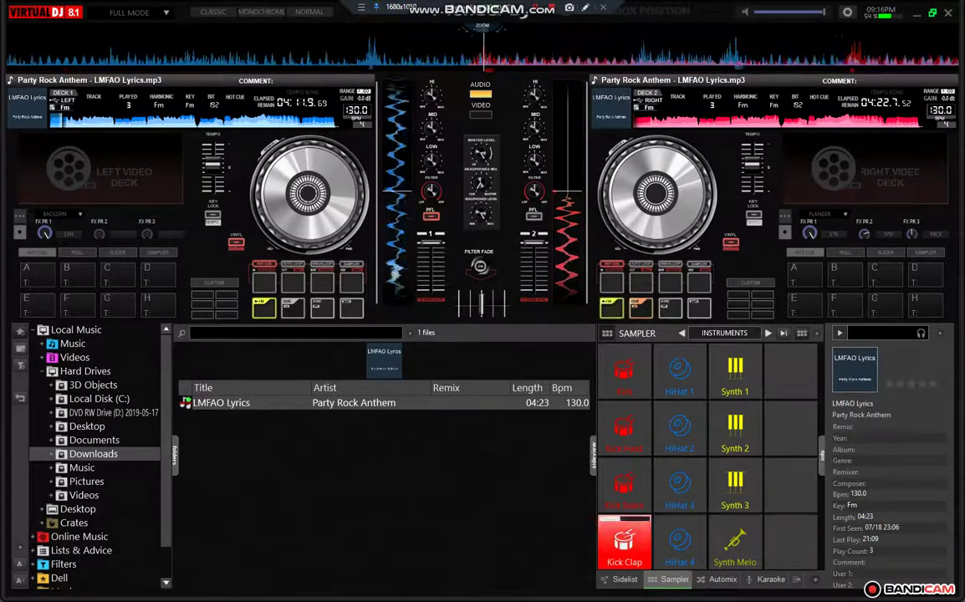
pyautogui.click(680, 428)
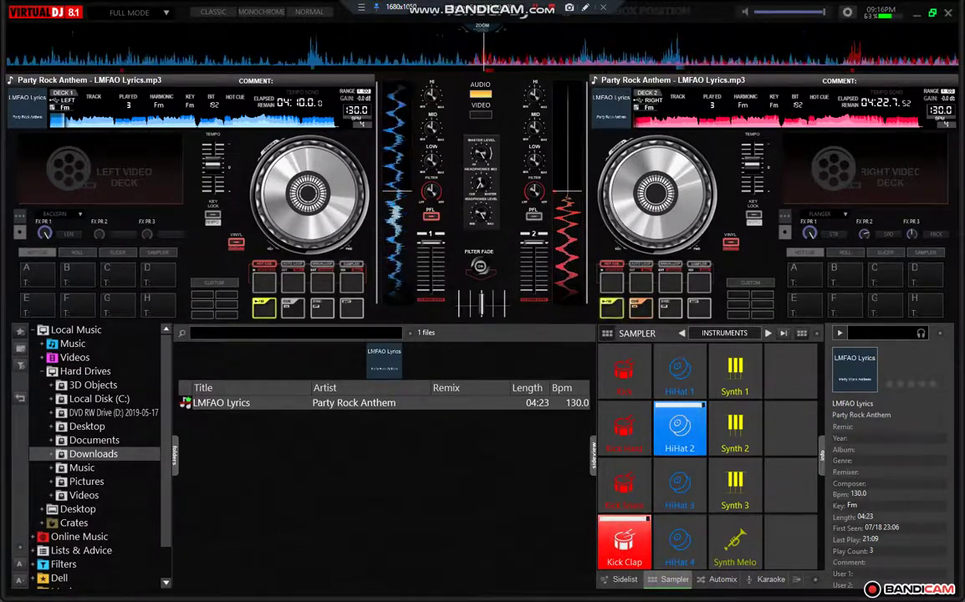
# Switch the sampler to the Maxx Bass Sampler bank and trigger the Maxx Bass 1 sample
pyautogui.click(724, 333)
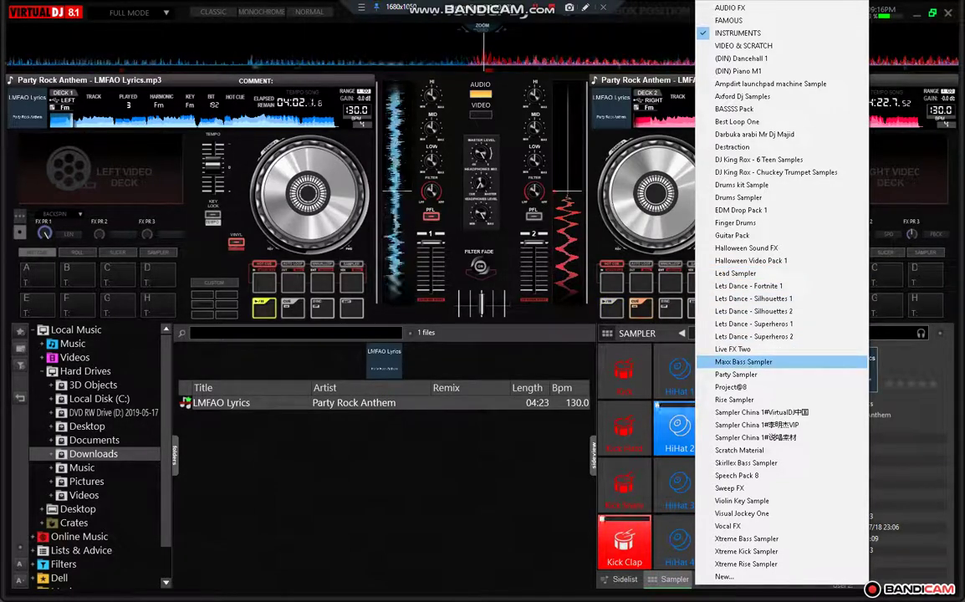
pyautogui.click(744, 361)
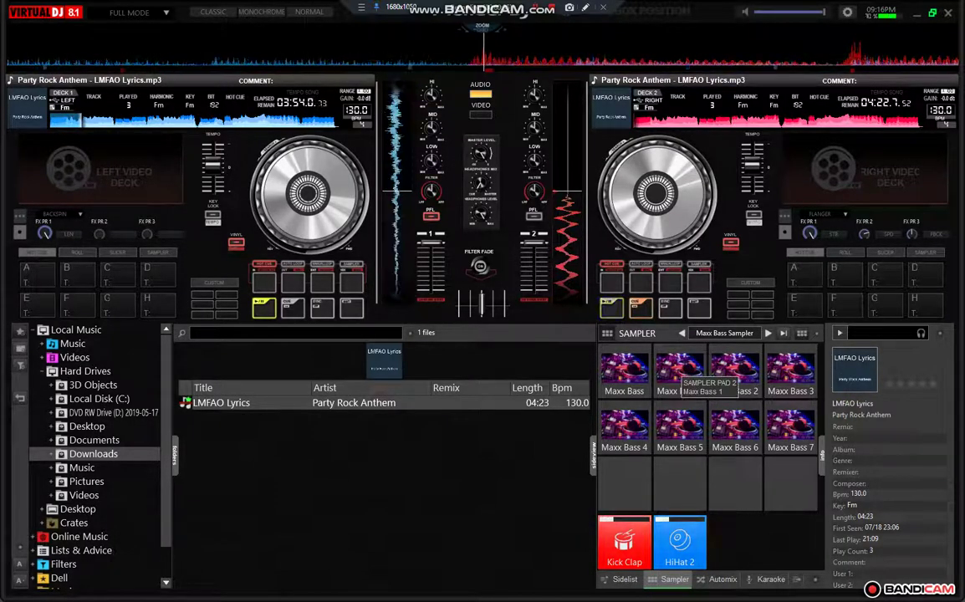
pyautogui.click(679, 372)
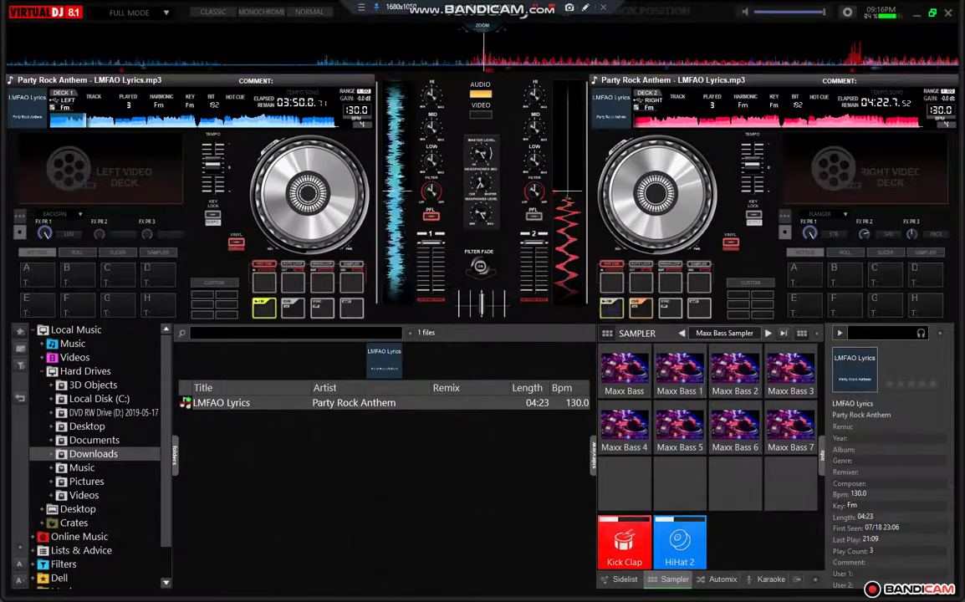
# Switch the sampler to the AUDIO FX bank and dismiss the timecode license offer
pyautogui.click(724, 333)
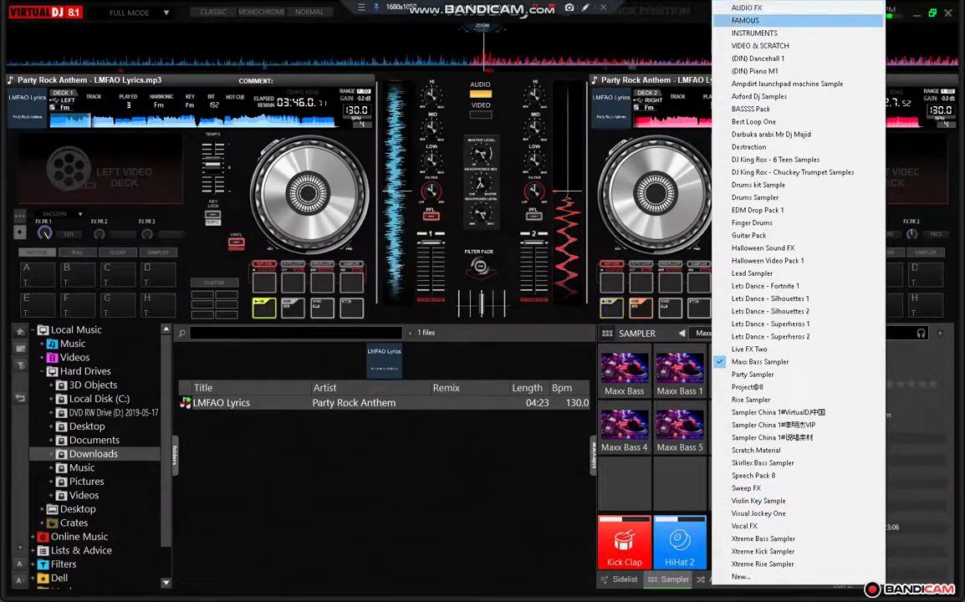
pyautogui.click(747, 8)
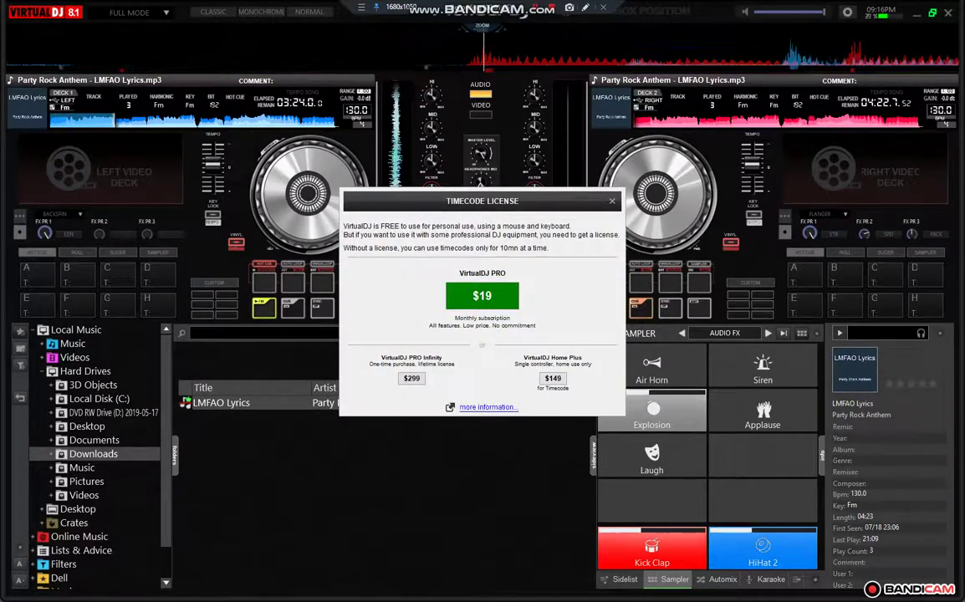
pyautogui.press('Escape')
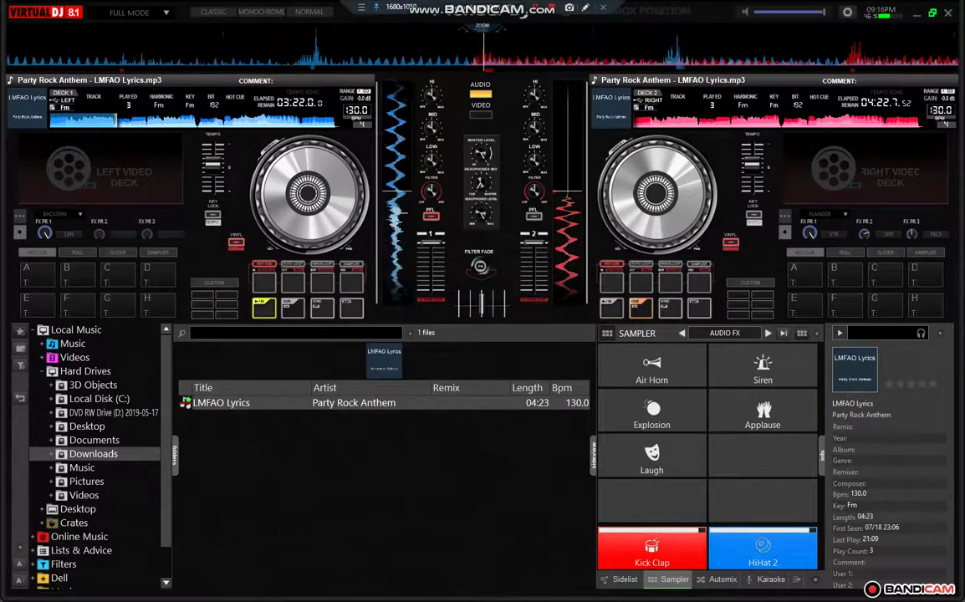
# Show the Lead Sampler bank in the sampler, followed by the Scratch Material bank
pyautogui.click(712, 333)
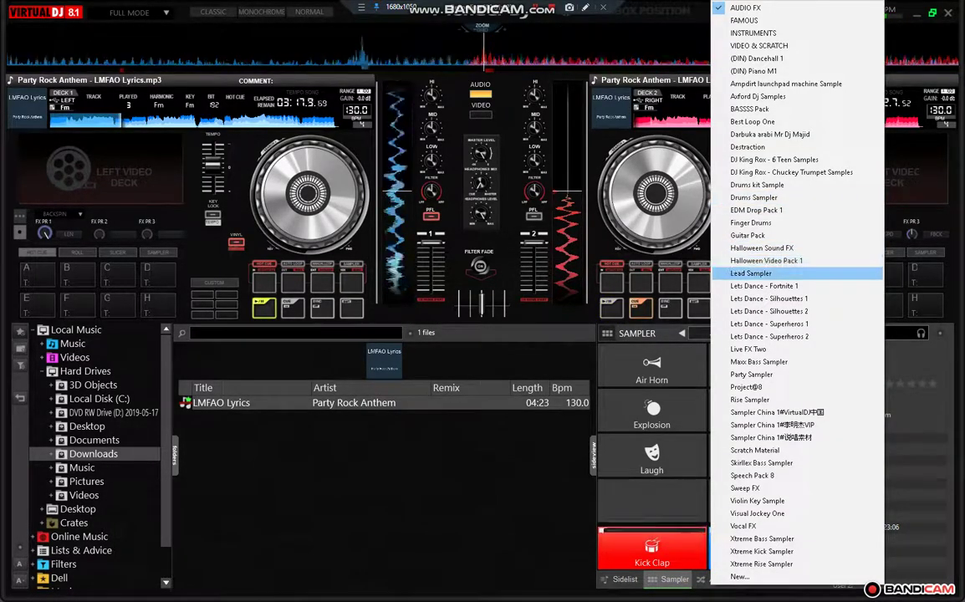
pyautogui.click(750, 273)
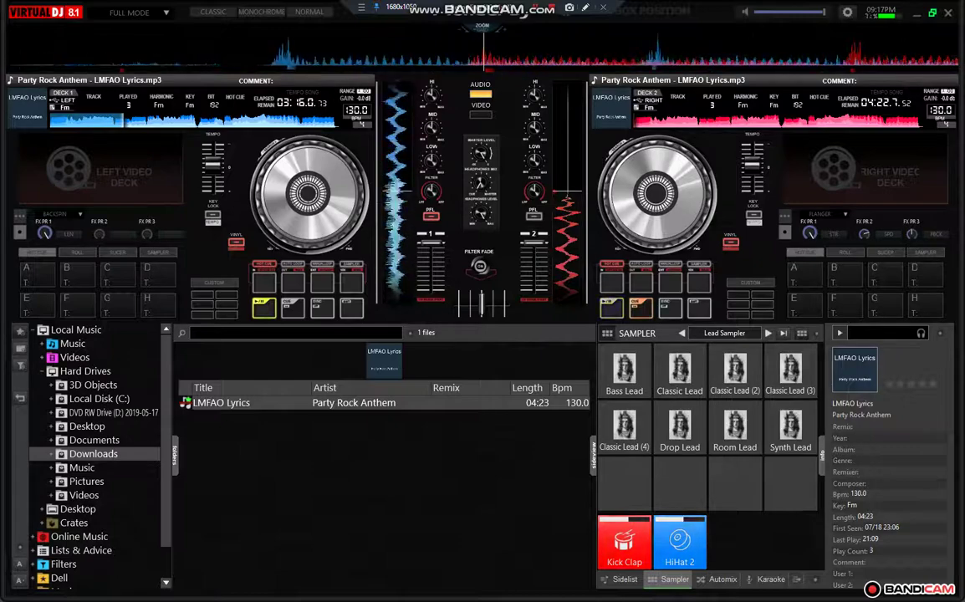
pyautogui.click(724, 333)
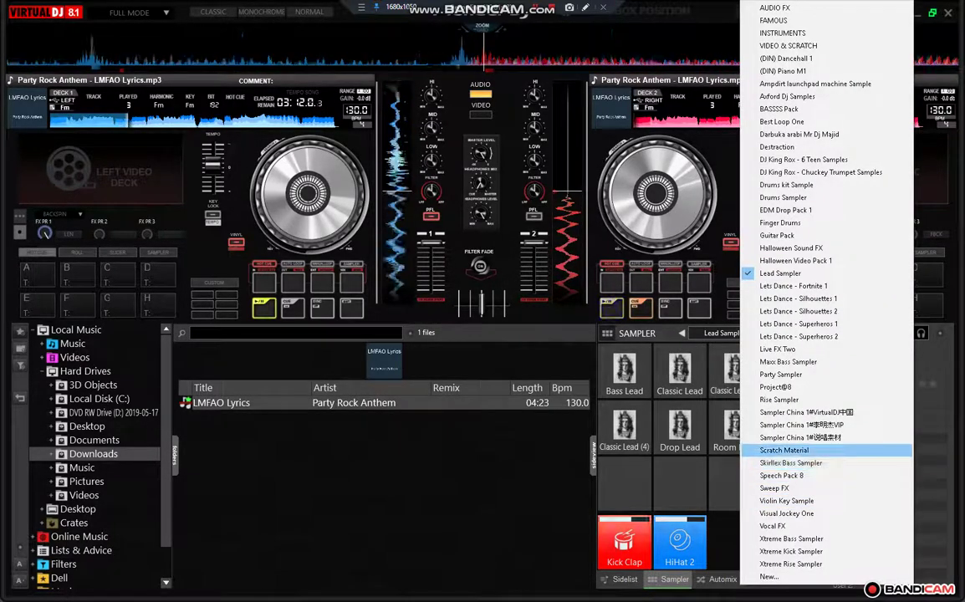
pyautogui.click(785, 450)
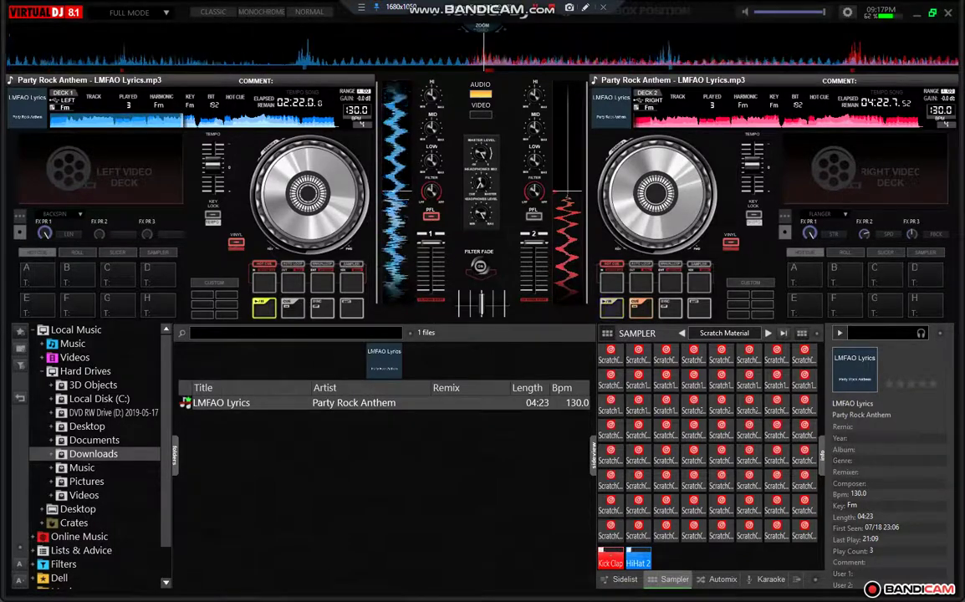
# Set deck 1's effect to Scratch DNA and view its scratch patterns in the DNA Scratch Editor
pyautogui.click(63, 214)
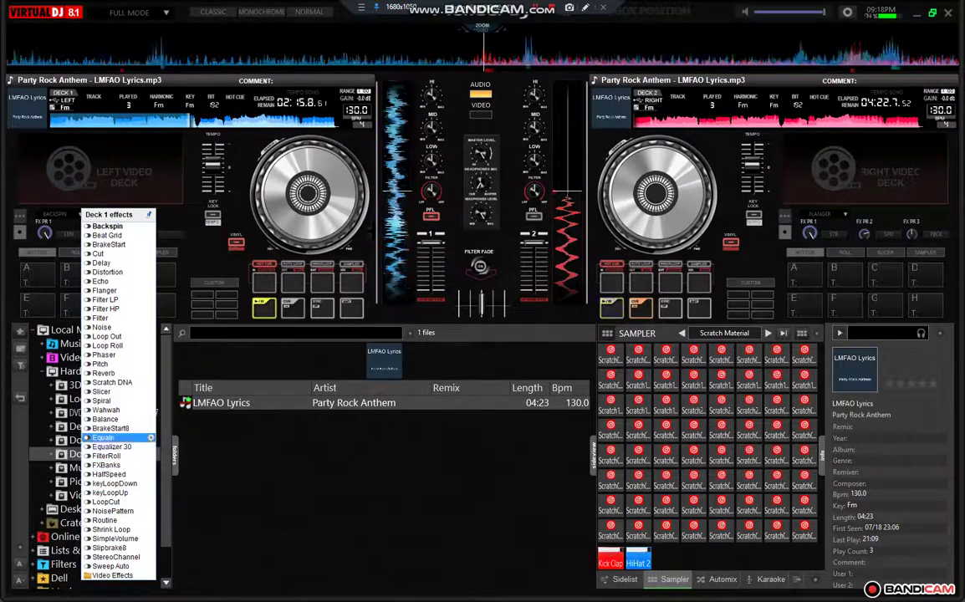
pyautogui.click(112, 382)
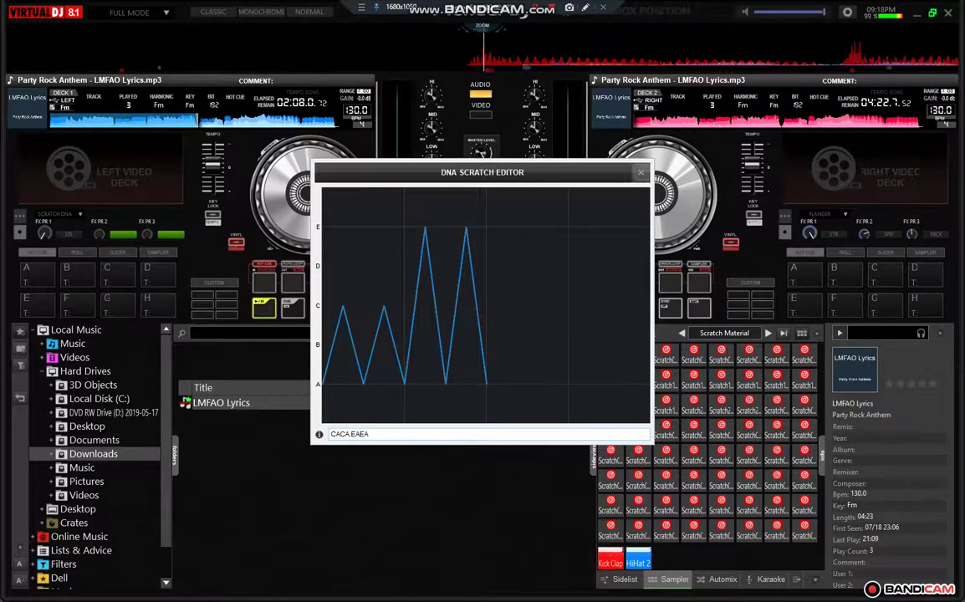
pyautogui.click(641, 172)
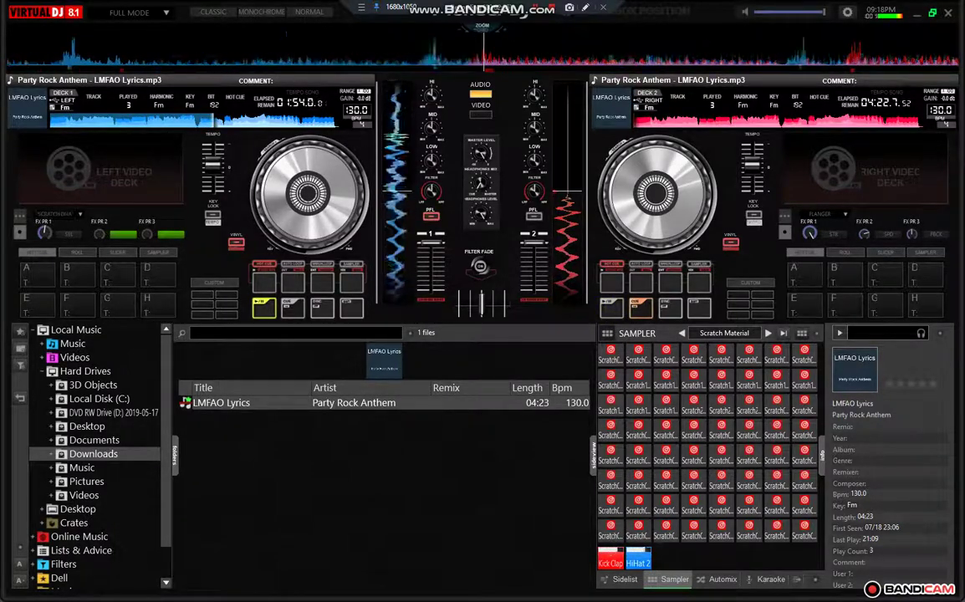
pyautogui.click(68, 235)
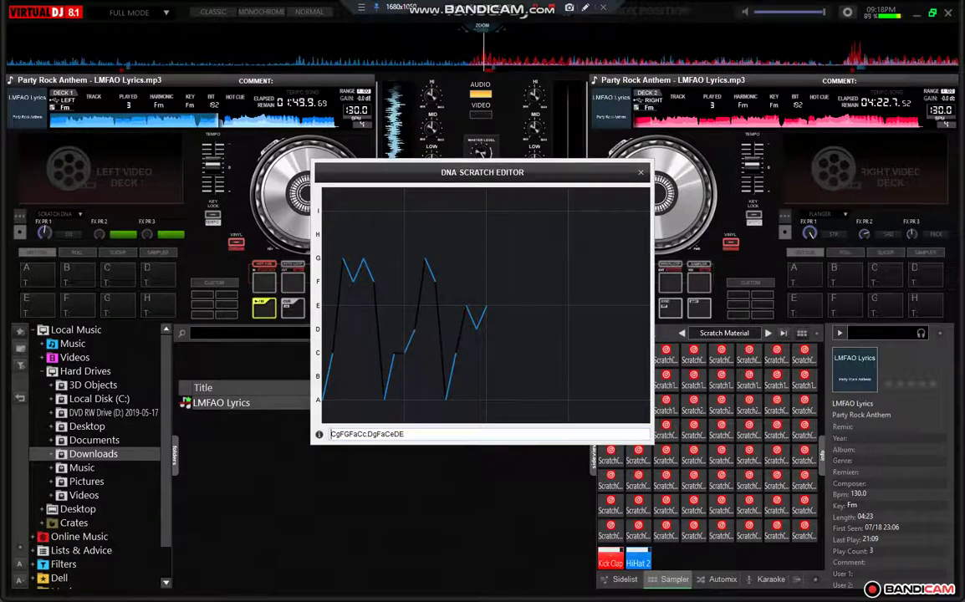
pyautogui.click(640, 172)
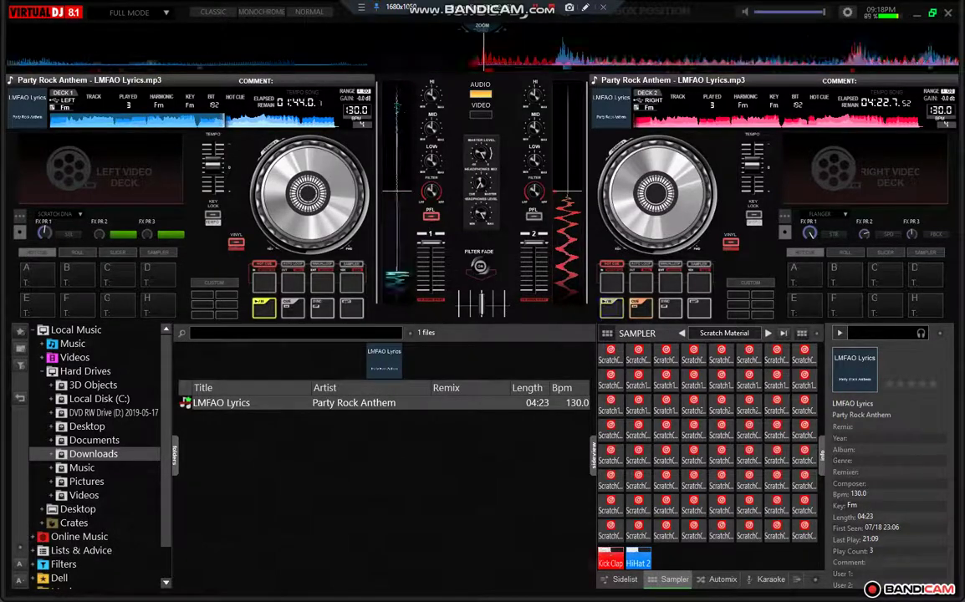
# Return the sampler to the AUDIO FX bank and trigger the Siren sample
pyautogui.click(729, 333)
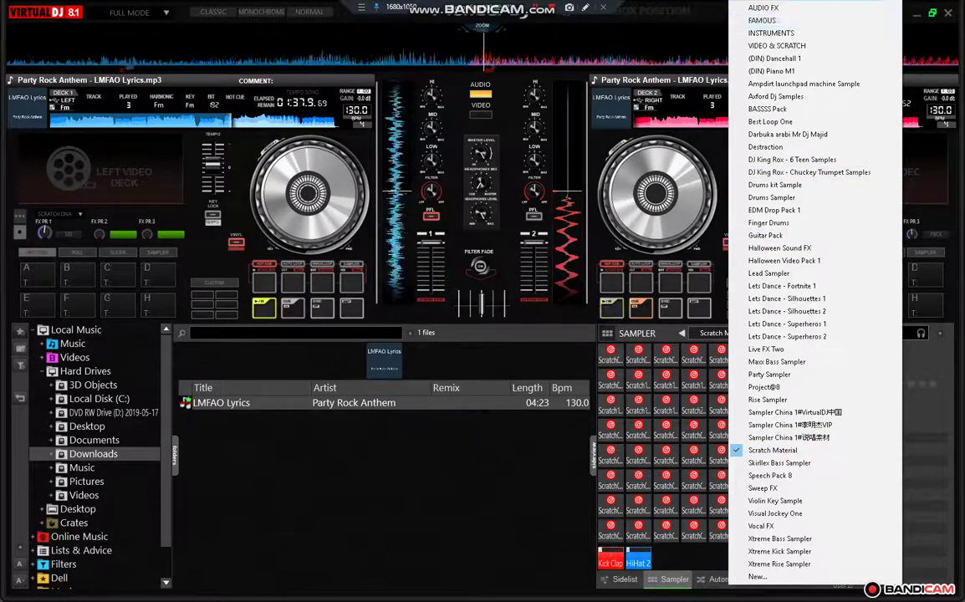
pyautogui.click(763, 8)
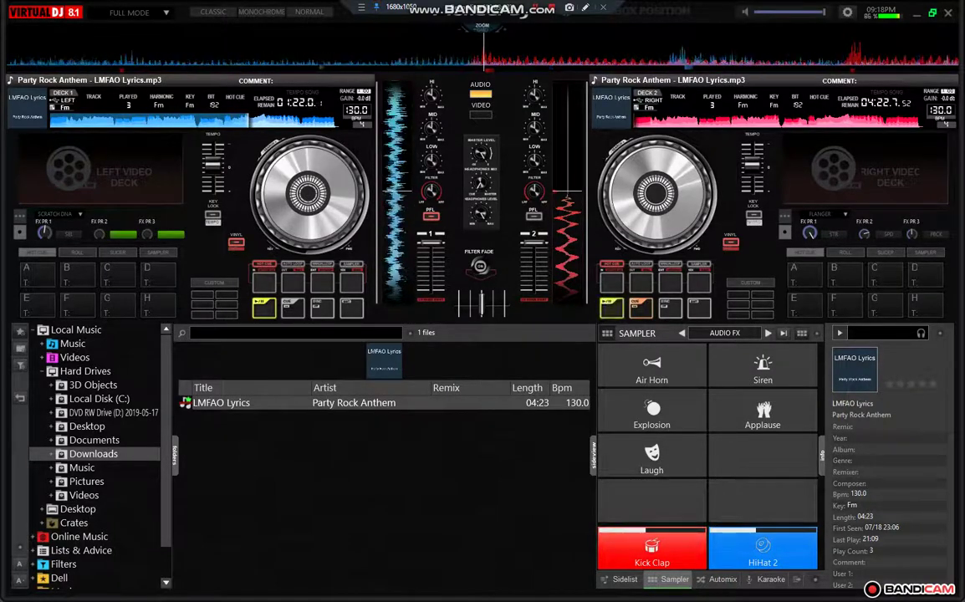
pyautogui.click(763, 368)
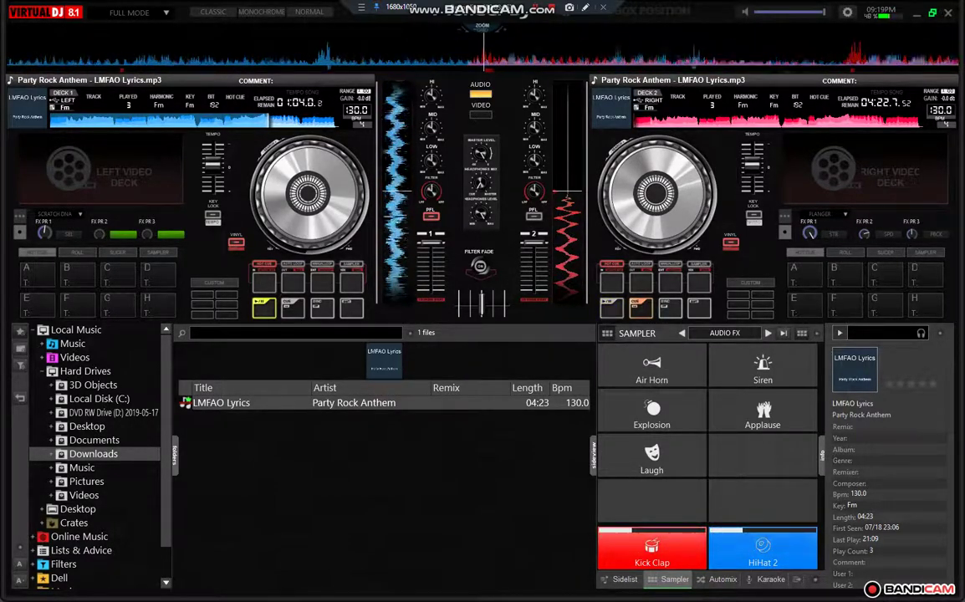
# Browse the built-in sampler banks to VIDEO & SCRATCH and trigger the 321 sample
pyautogui.click(724, 332)
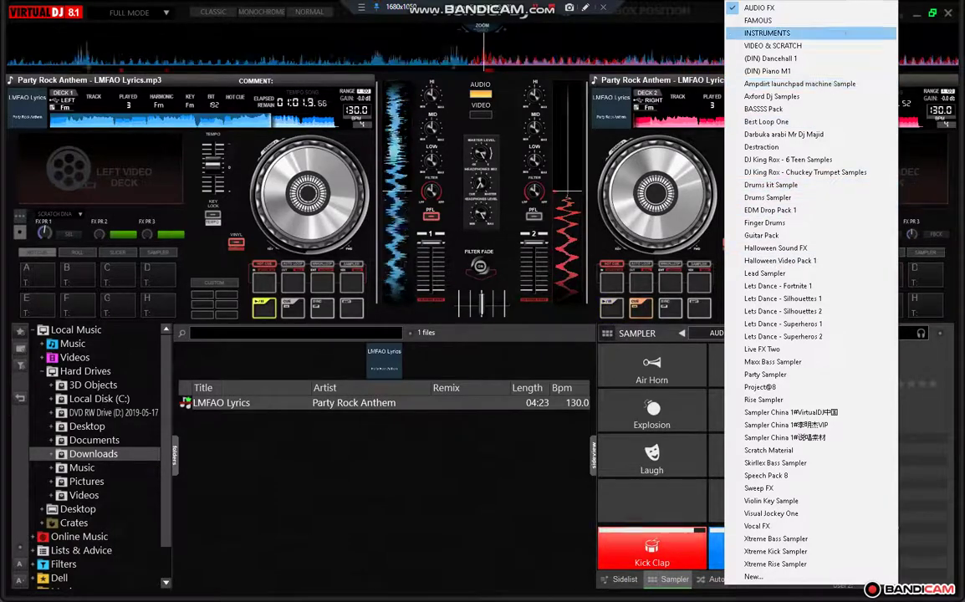
pyautogui.click(767, 33)
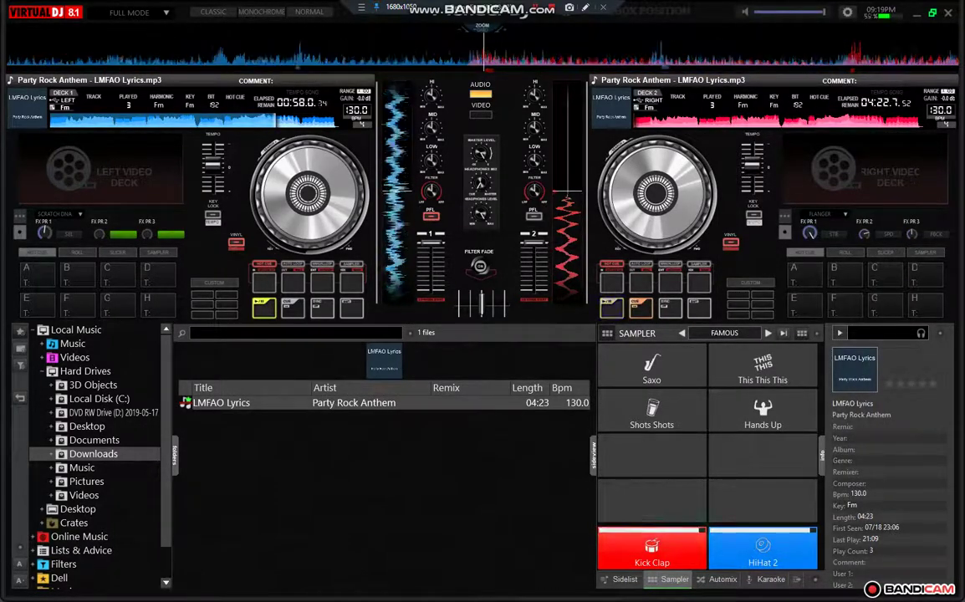
pyautogui.scroll(-1, 728, 476)
pyautogui.scroll(-1, 728, 476)
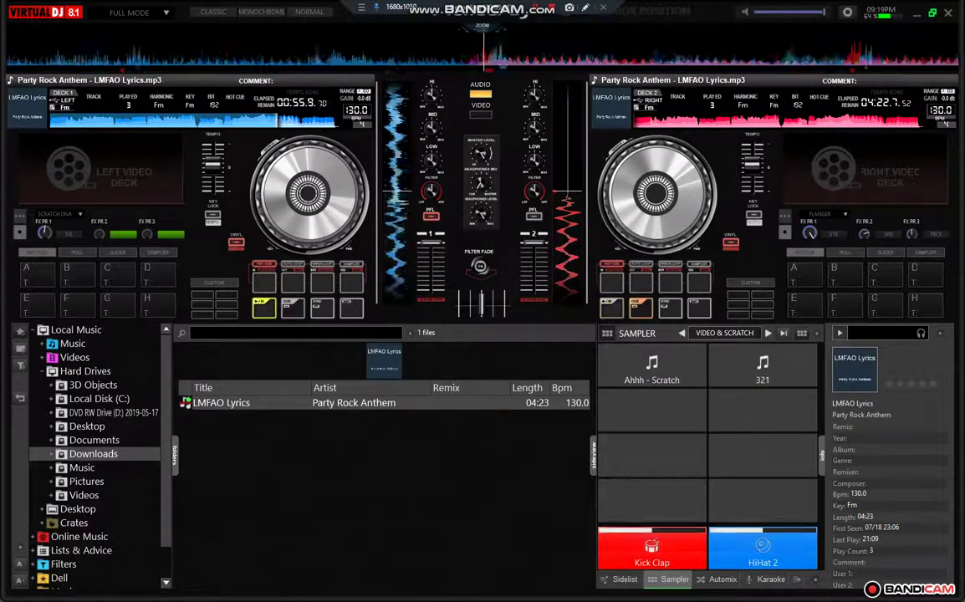
pyautogui.click(761, 365)
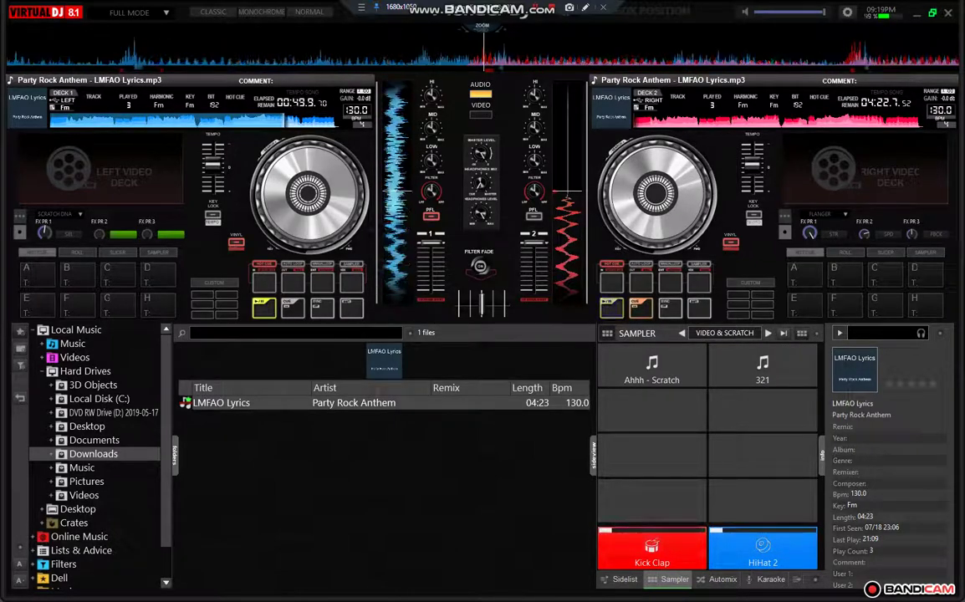
# Browse the following sampler banks, from (DIN) Piano M1 through BASSSS Pack and Destraction to DJ King Rox - 6 Teen Samples
pyautogui.scroll(-1, 720, 476)
pyautogui.scroll(-1, 708, 447)
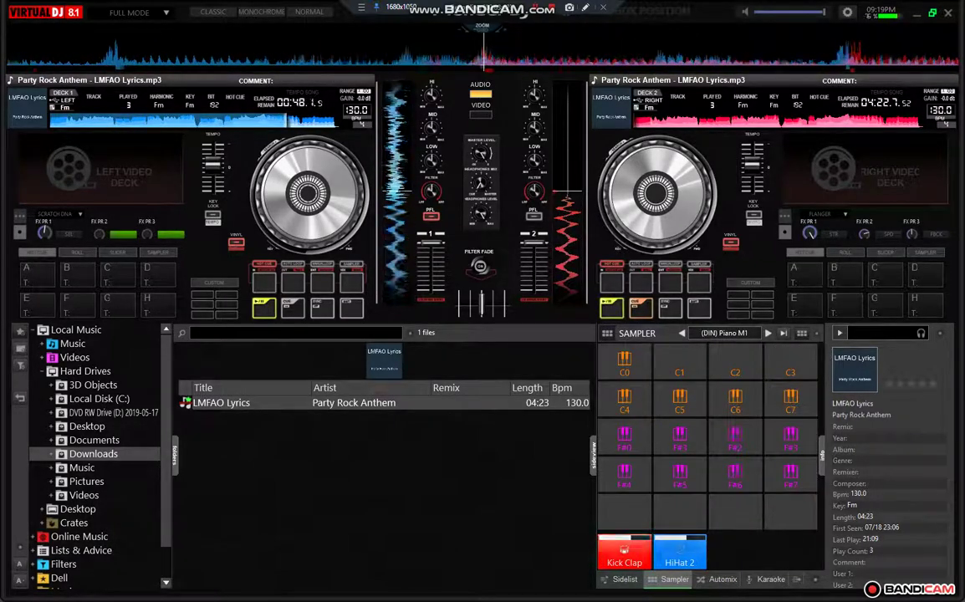
pyautogui.scroll(-1, 707, 448)
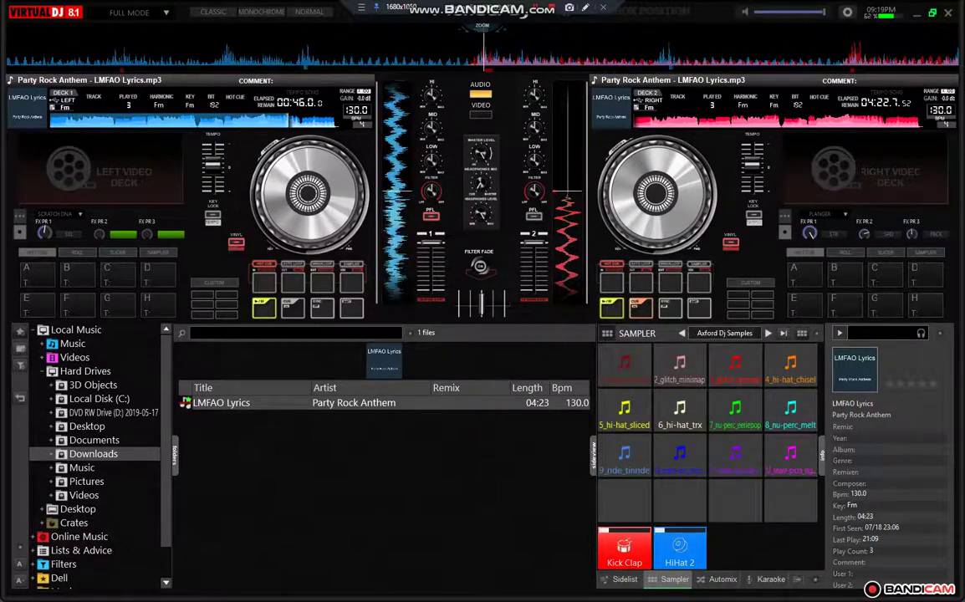
pyautogui.scroll(-1, 708, 448)
pyautogui.scroll(-1, 707, 448)
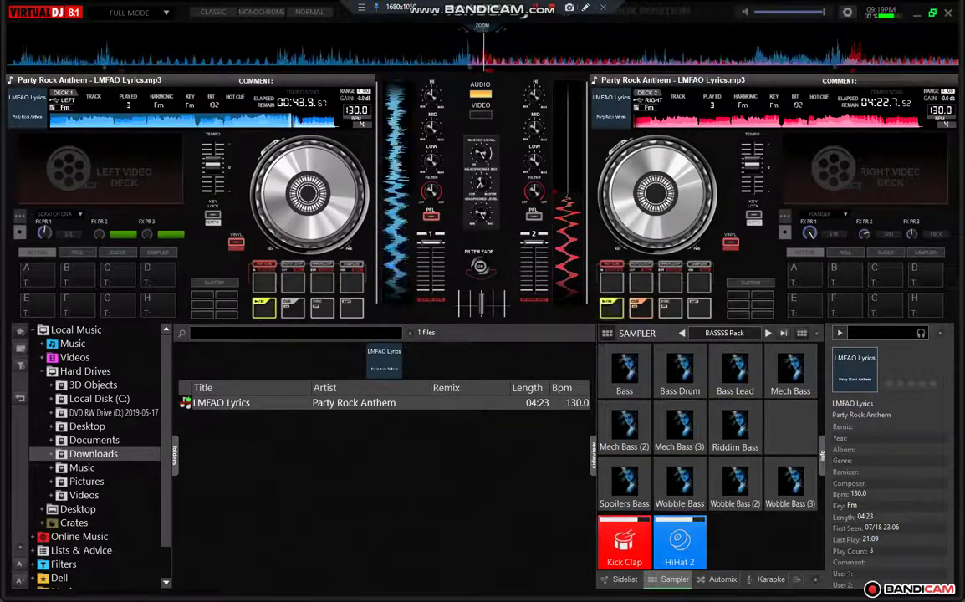
pyautogui.scroll(-1, 708, 448)
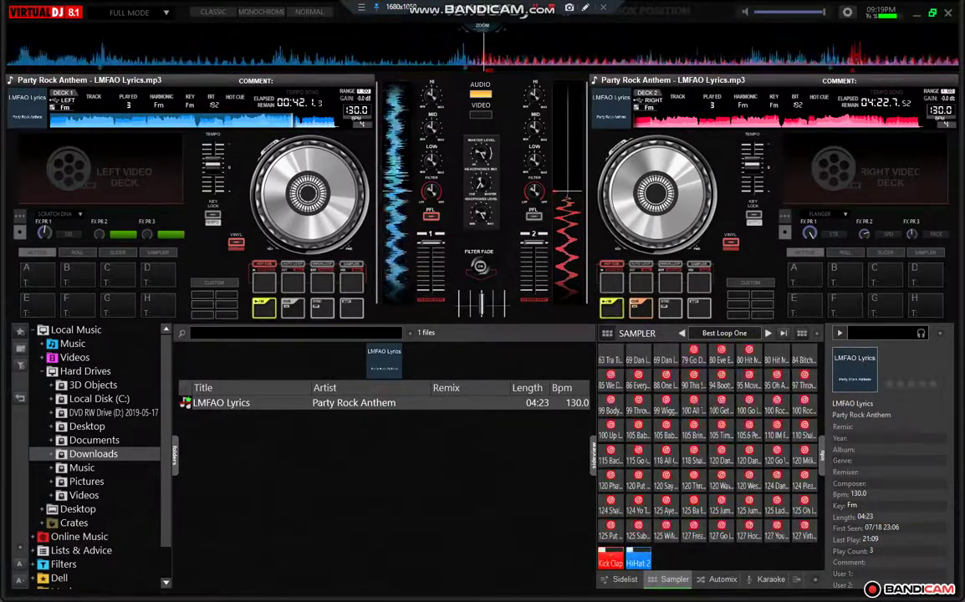
pyautogui.scroll(-1, 708, 447)
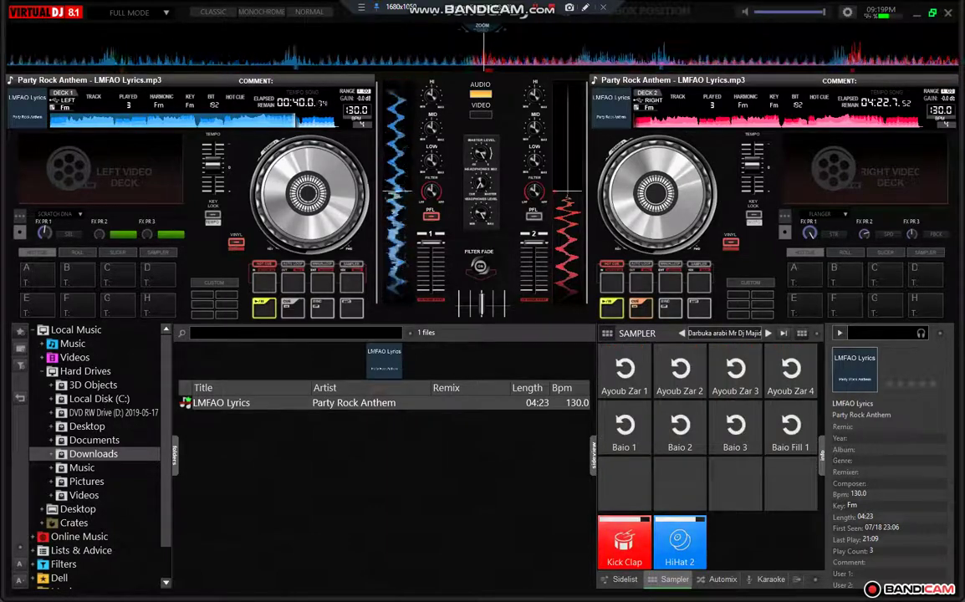
pyautogui.scroll(-1, 708, 447)
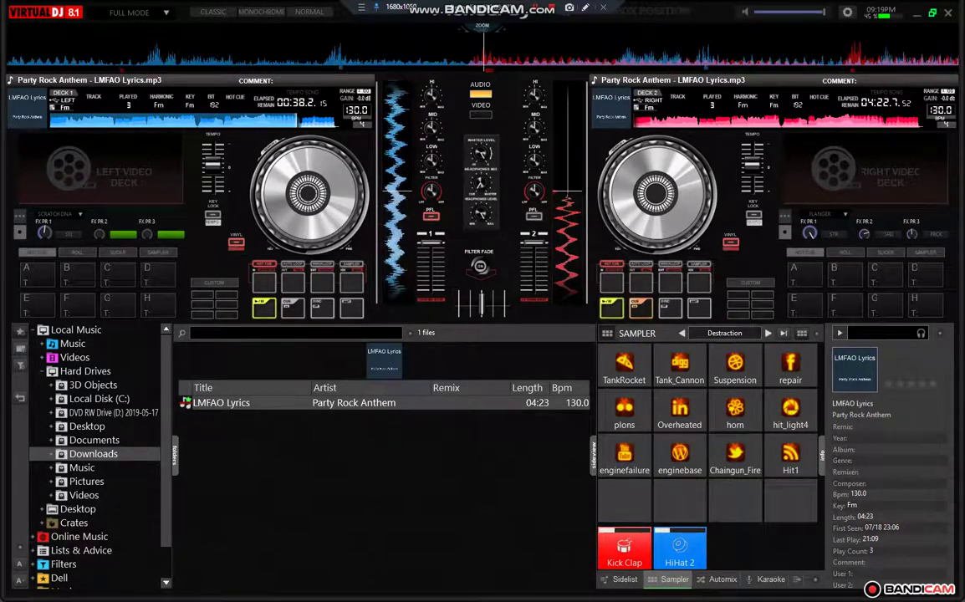
pyautogui.click(767, 333)
# Bring the AUDIO FX bank back into the sampler and play the Explosion sample
pyautogui.click(750, 333)
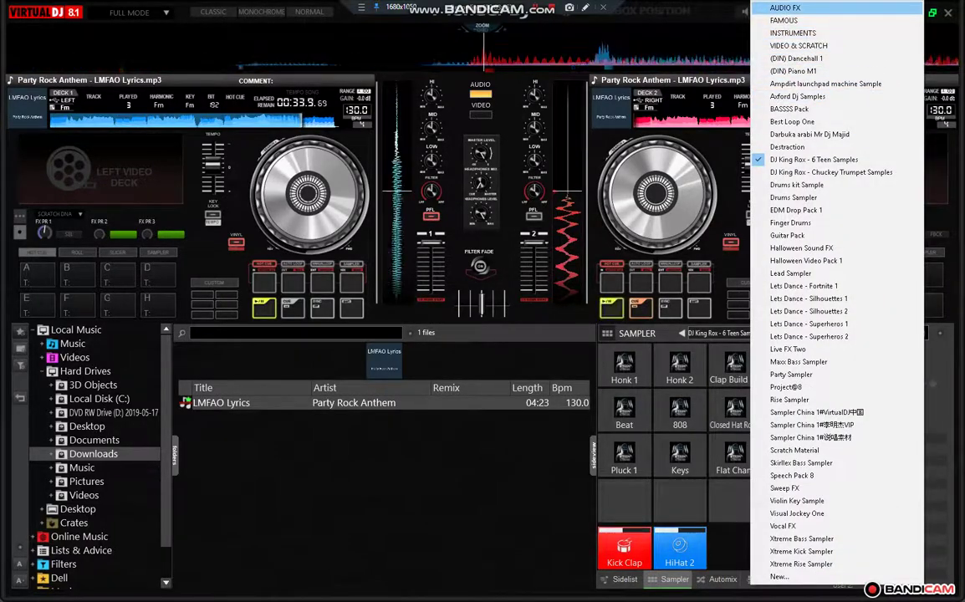
pyautogui.click(786, 8)
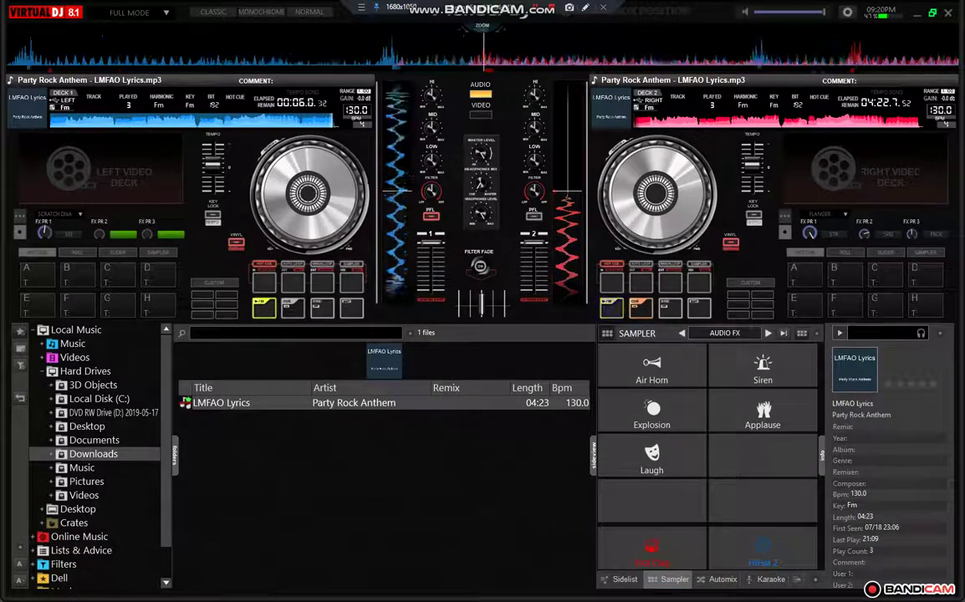
pyautogui.click(651, 411)
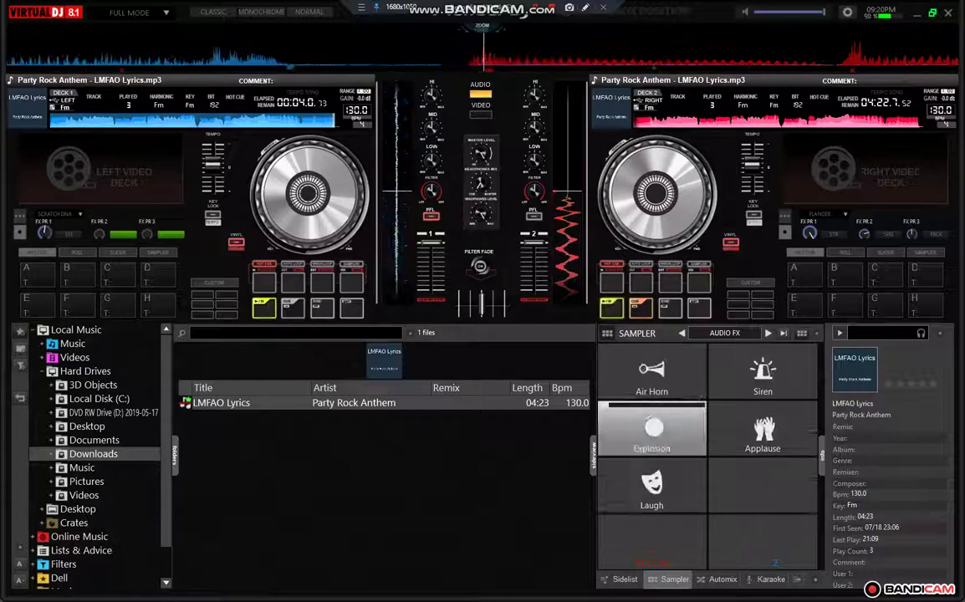